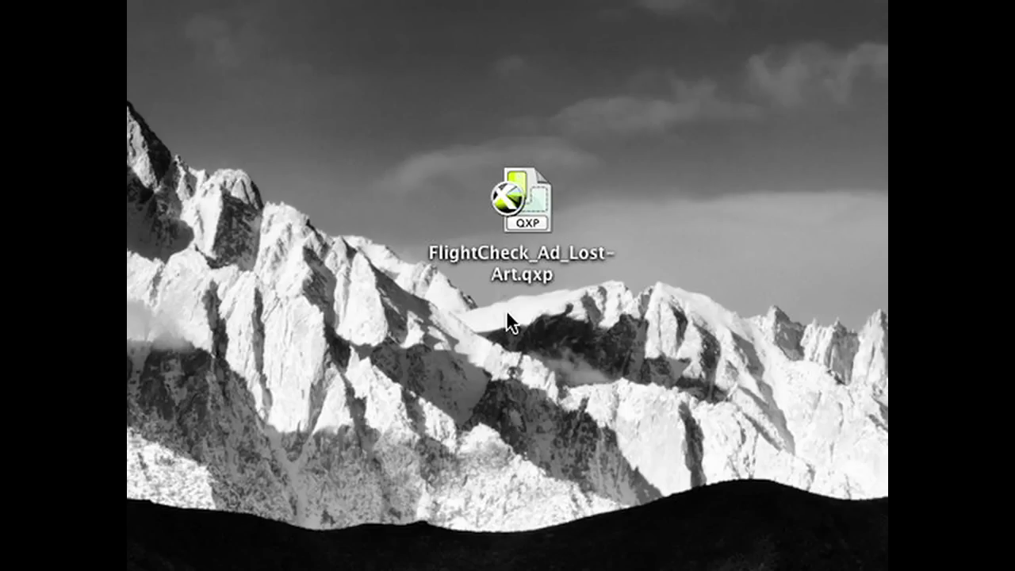
# - Open FlightCheck_Ad_Lost-Art.qxp in QuarkXPress and scroll through the ad to review it
pyautogui.moveTo(540, 209); pyautogui.dragTo(529, 221)
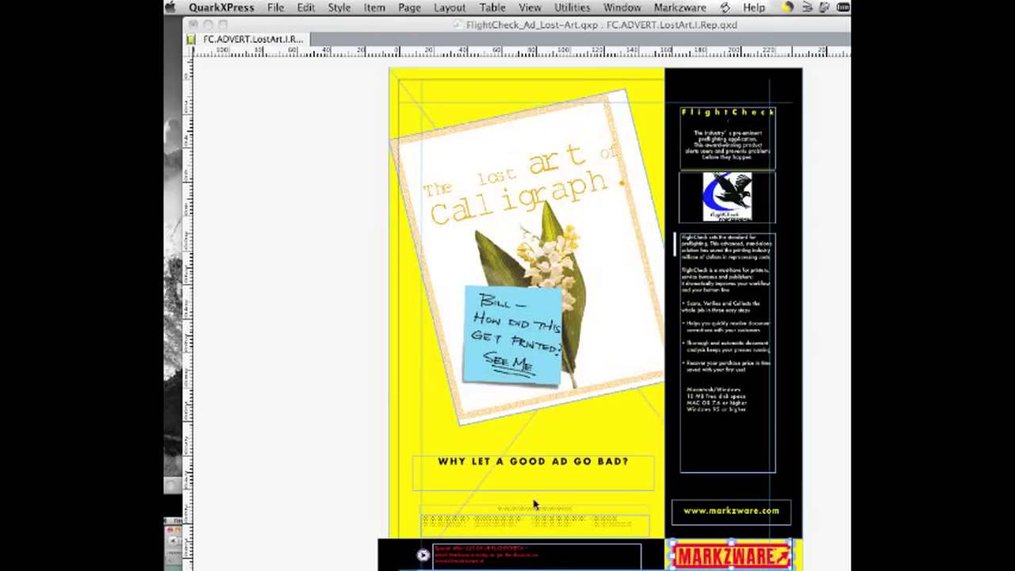
pyautogui.scroll(-1, 538, 506)
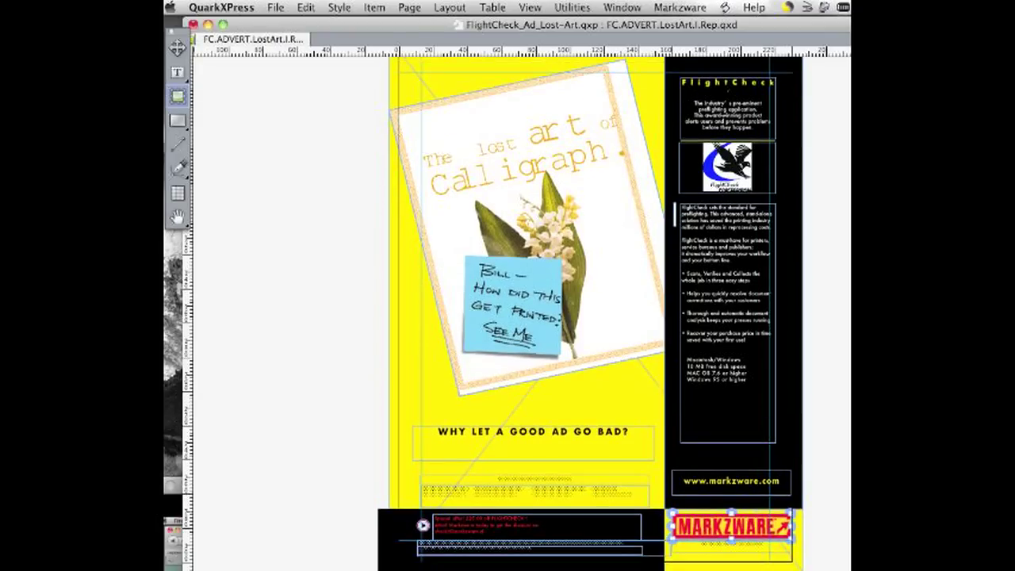
pyautogui.scroll(1, 737, 215)
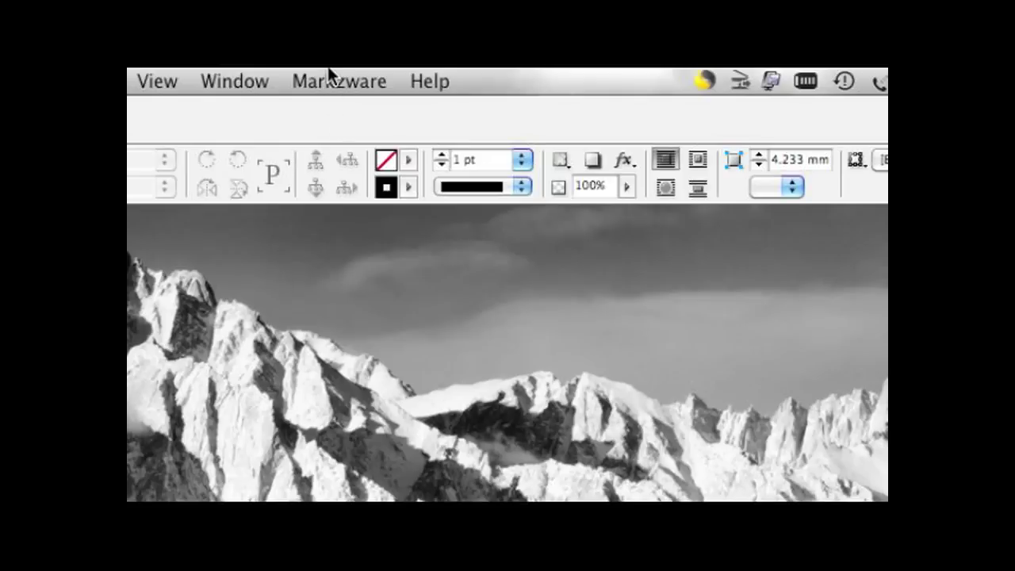
# - Reveal the Markzware > Q2ID submenu with the Convert QuarkXPress Document command
pyautogui.click(330, 80)
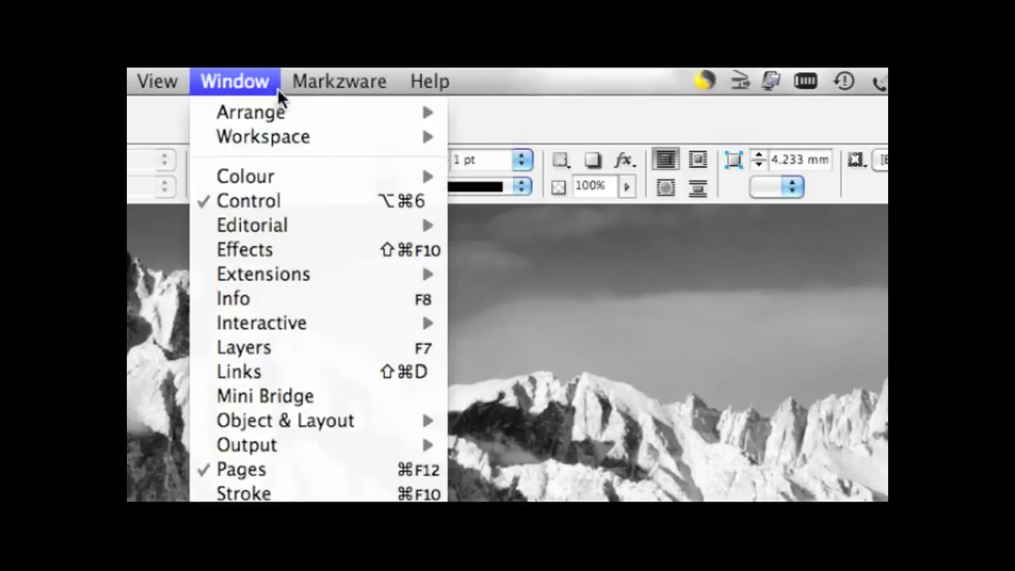
pyautogui.moveTo(355, 138)
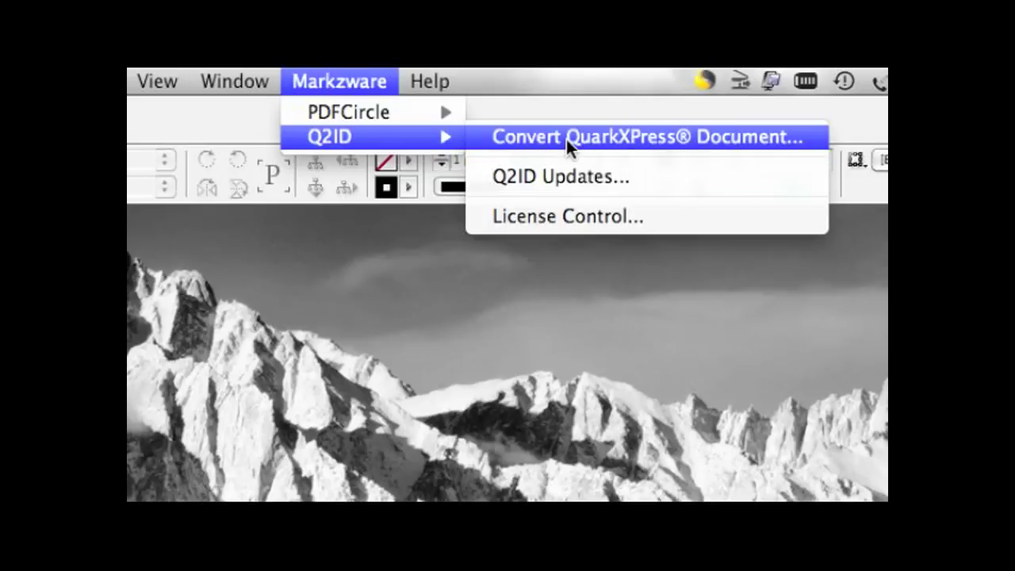
# - Convert FlightCheck_Ad_Lost-Art.qxp from the Desktop into an InDesign document with Q2ID
pyautogui.click(664, 138)
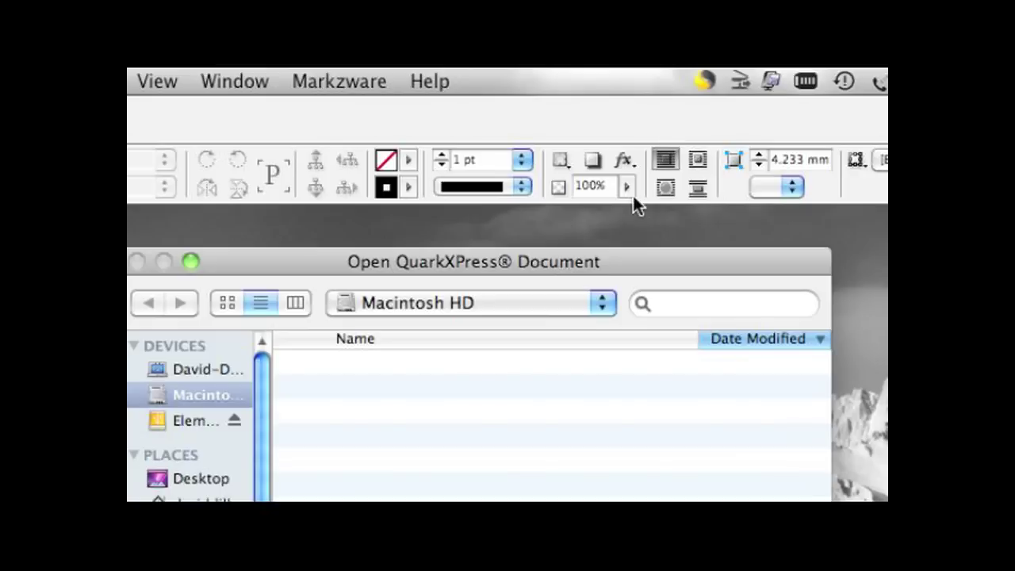
pyautogui.click(519, 303)
pyautogui.click(519, 287)
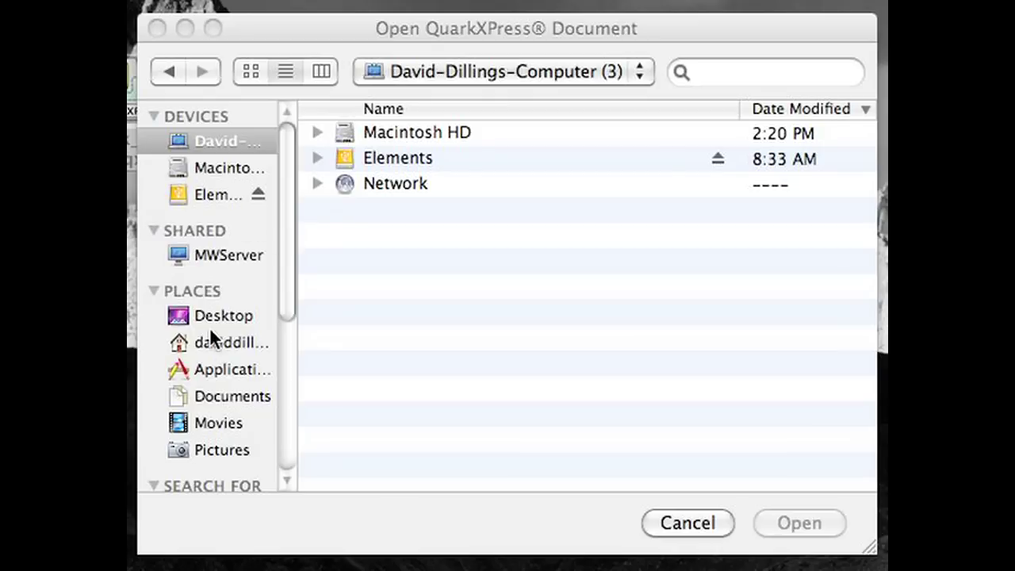
pyautogui.click(192, 312)
pyautogui.click(191, 312)
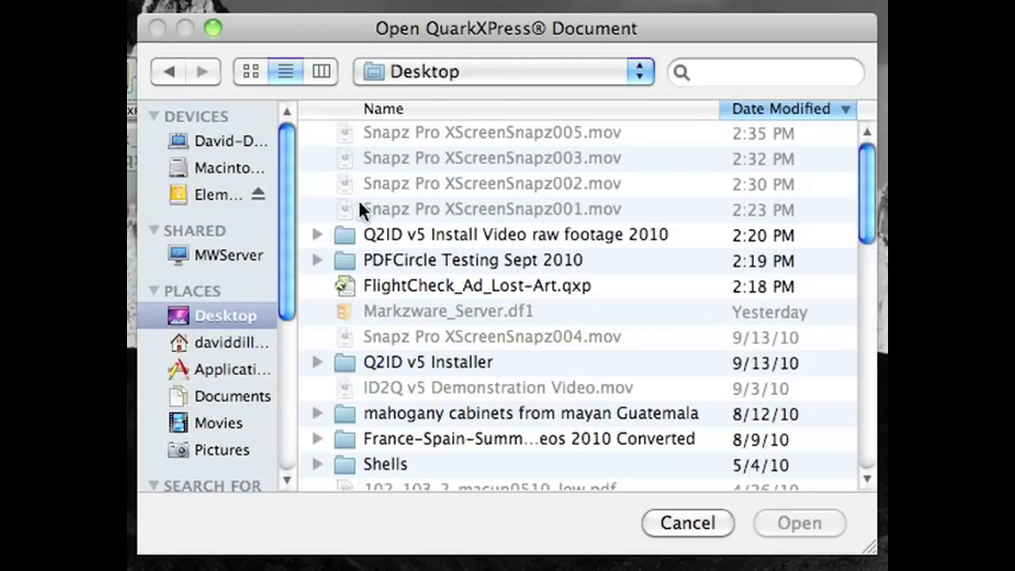
pyautogui.click(504, 287)
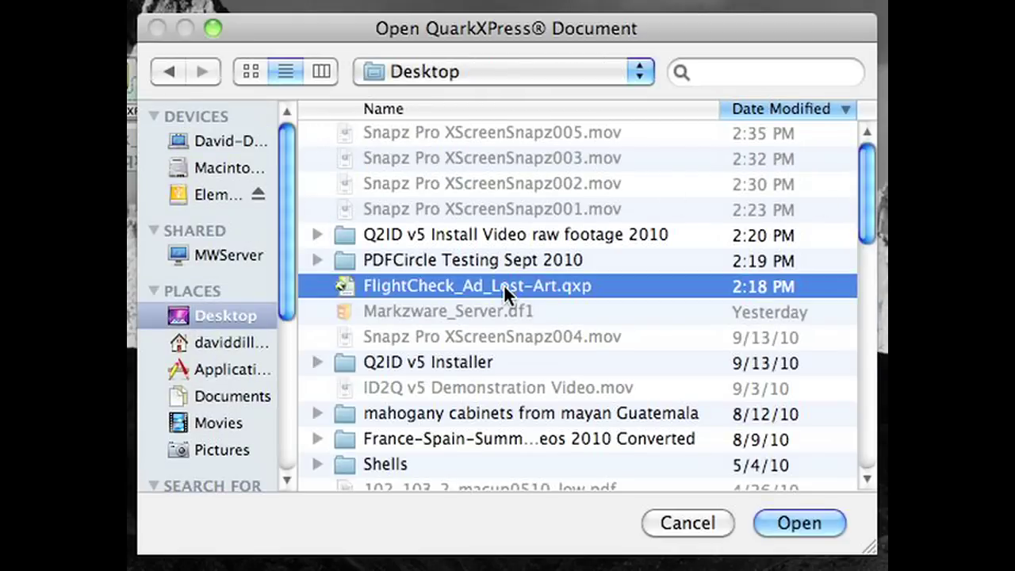
pyautogui.click(799, 524)
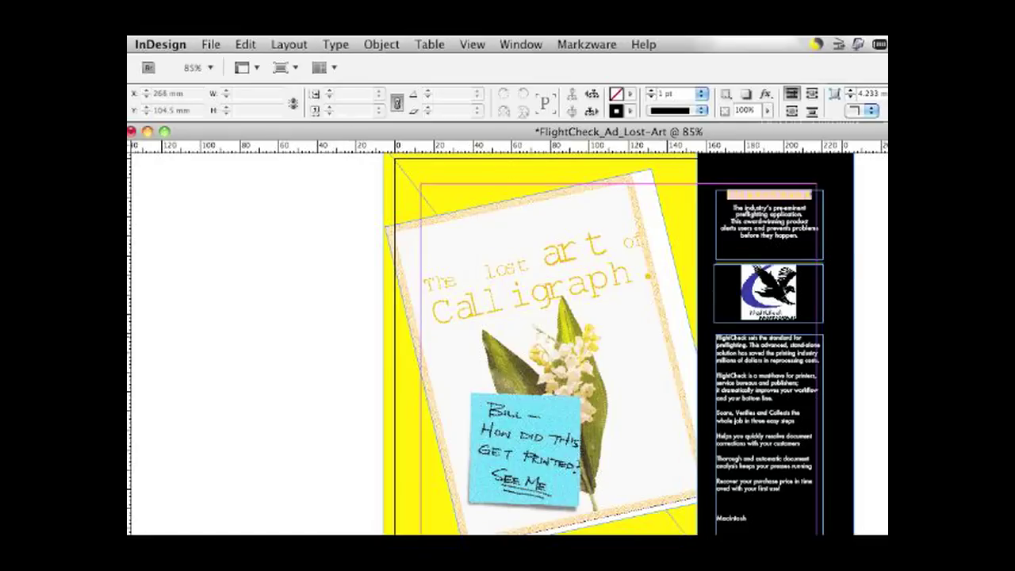
# - Scroll the converted ad, then edit the black panel's top heading to check its Futura Bold font
pyautogui.scroll(-5, 476, 344)
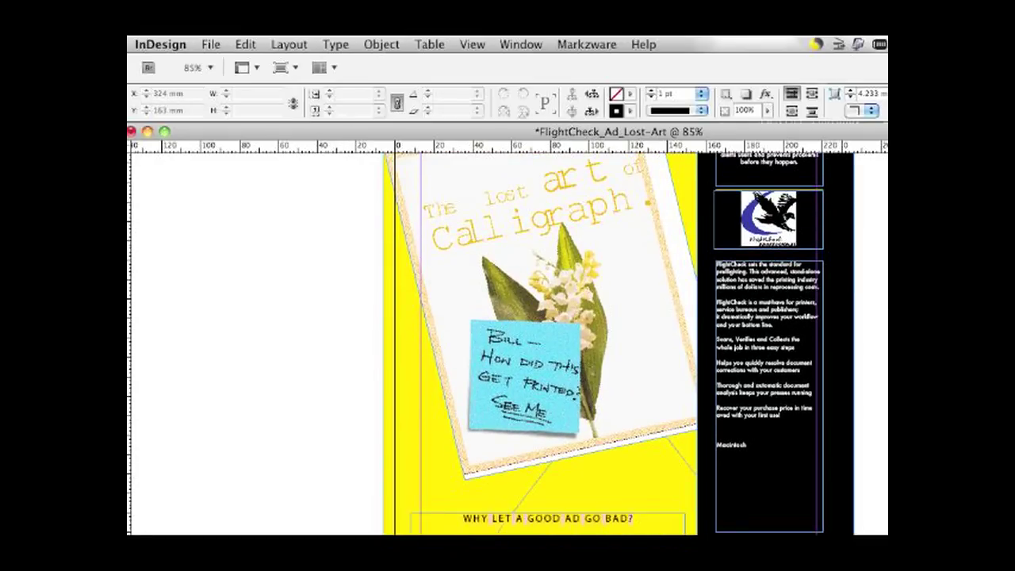
pyautogui.scroll(7, 476, 344)
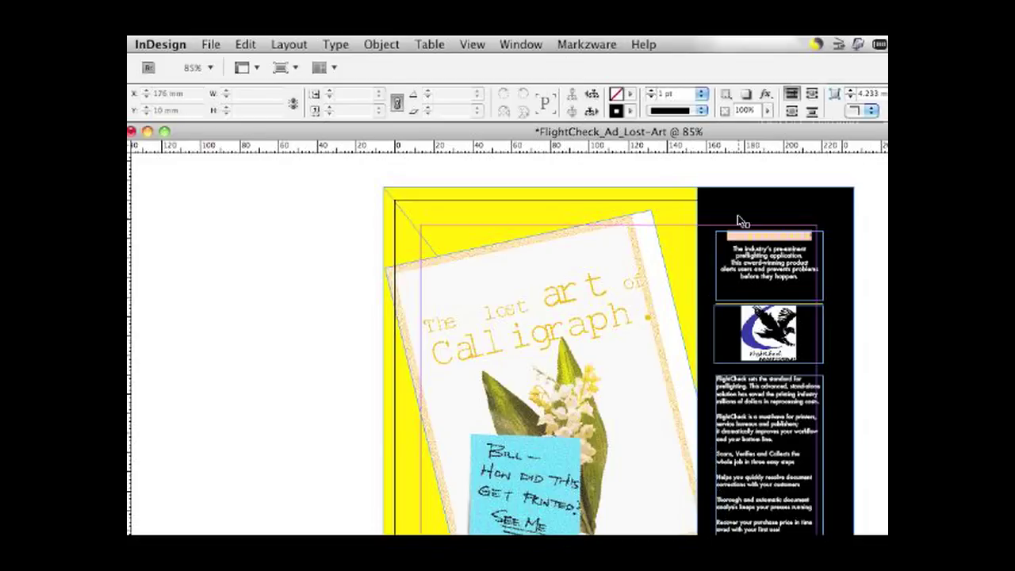
pyautogui.click(742, 241)
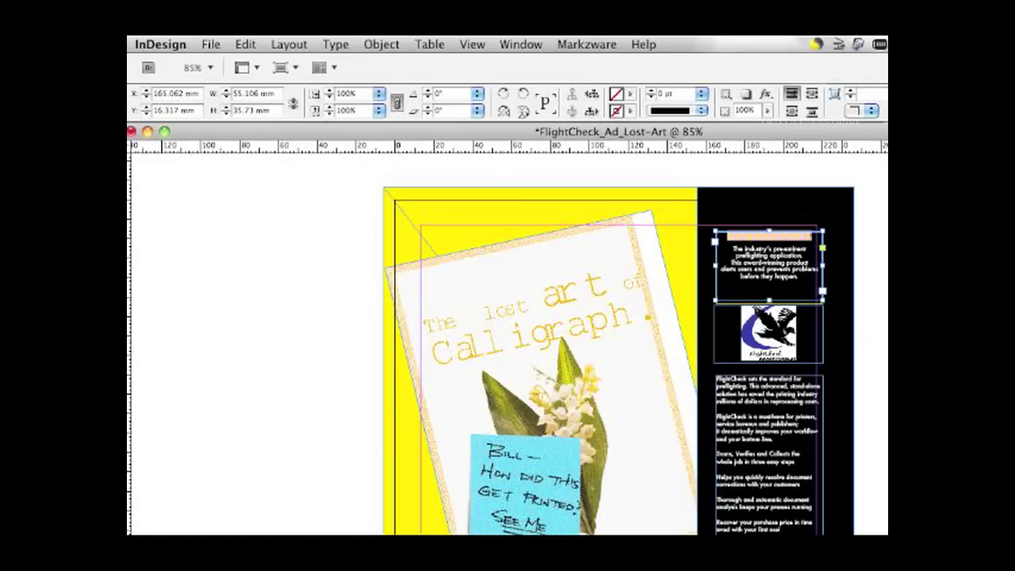
pyautogui.doubleClick(753, 253)
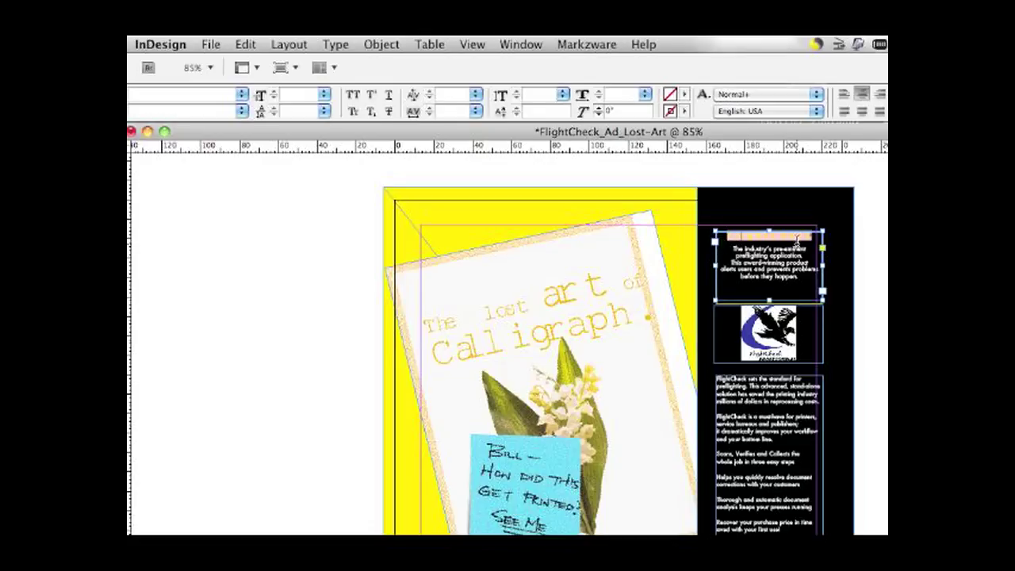
# - In Composition preferences, turn off highlighting of Substituted Fonts and Substituted Glyphs
pyautogui.click(161, 44)
pyautogui.moveTo(184, 97)
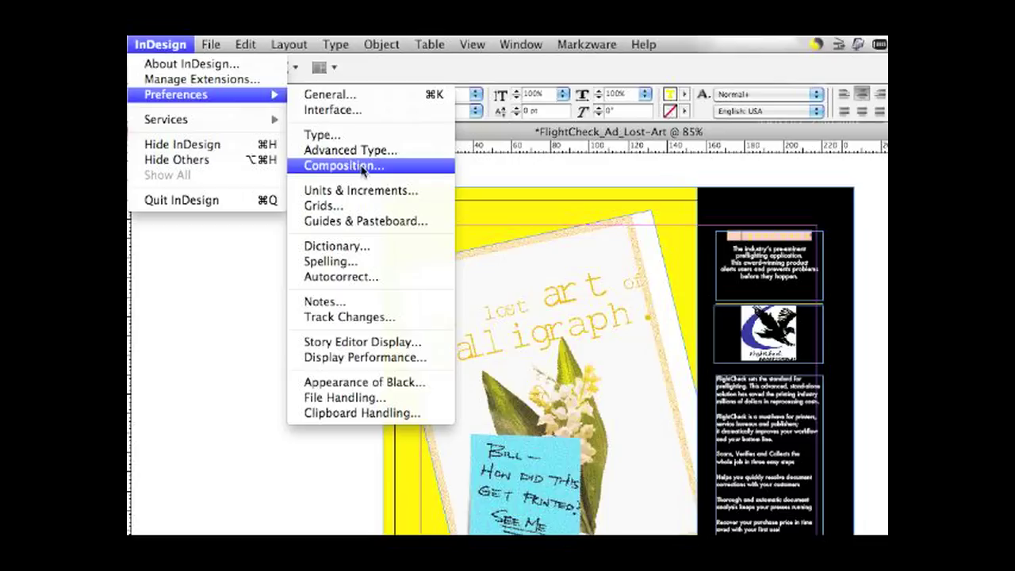
pyautogui.click(357, 165)
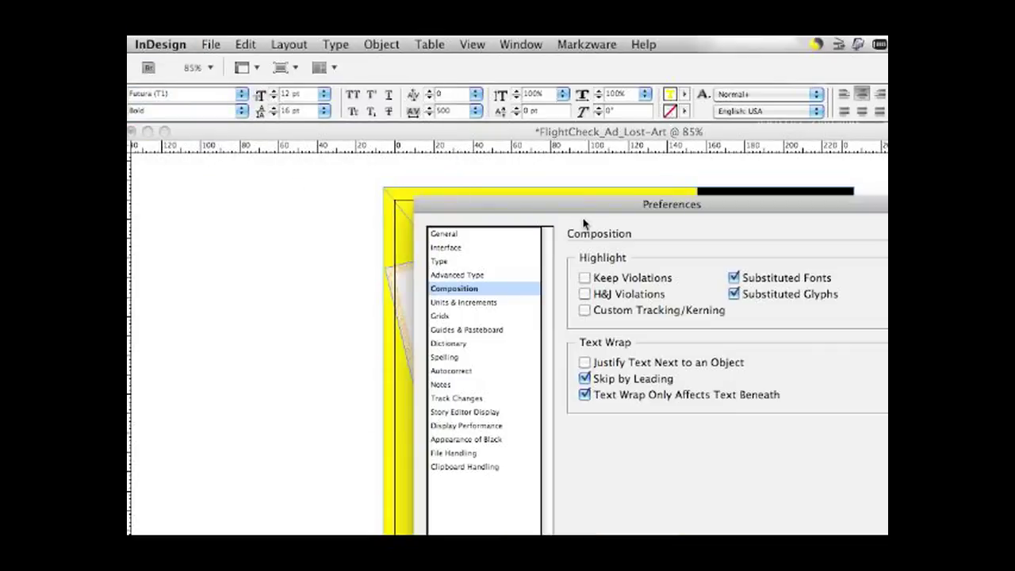
pyautogui.moveTo(571, 207); pyautogui.dragTo(424, 92)
pyautogui.click(586, 161)
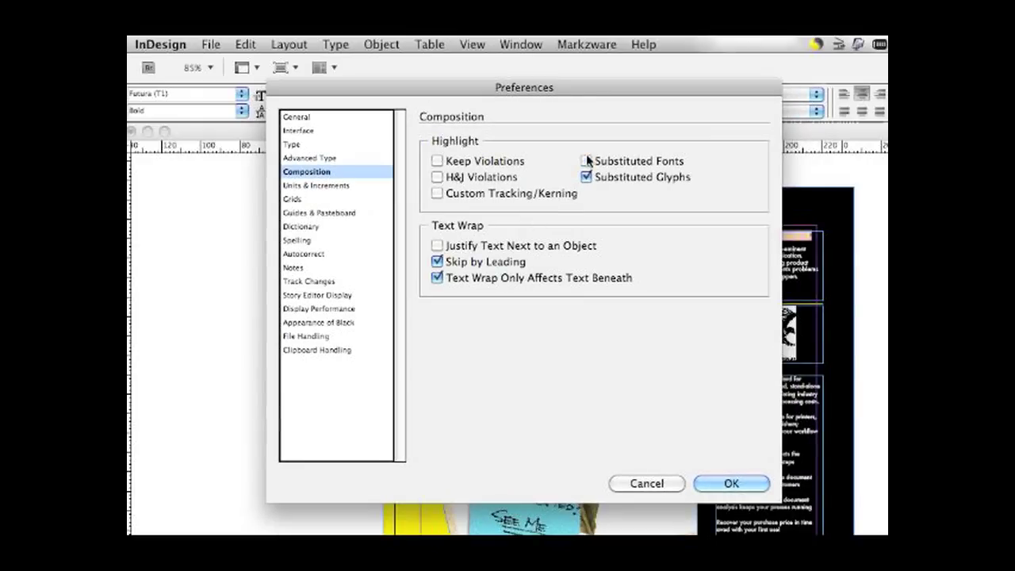
pyautogui.click(587, 176)
pyautogui.click(732, 485)
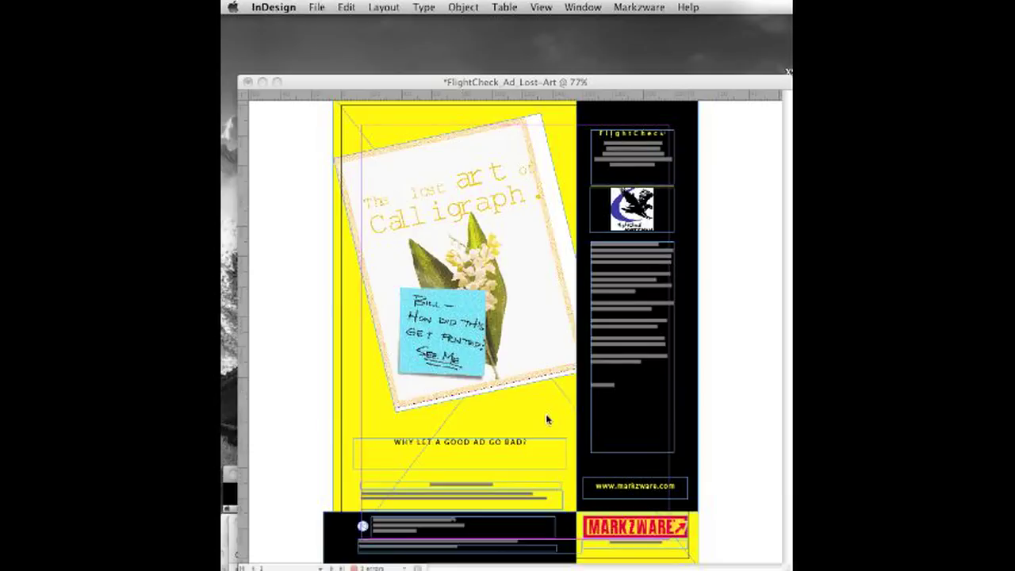
# - Activate the converted ad's InDesign window and reveal Markzware's Q2ID Convert QuarkXPress Document command
pyautogui.click(406, 83)
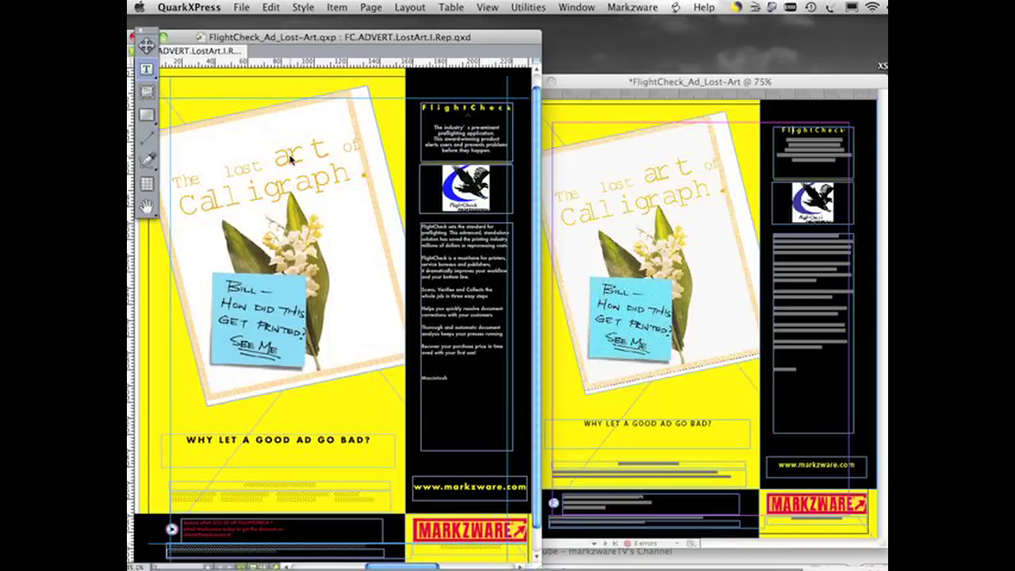
pyautogui.click(605, 83)
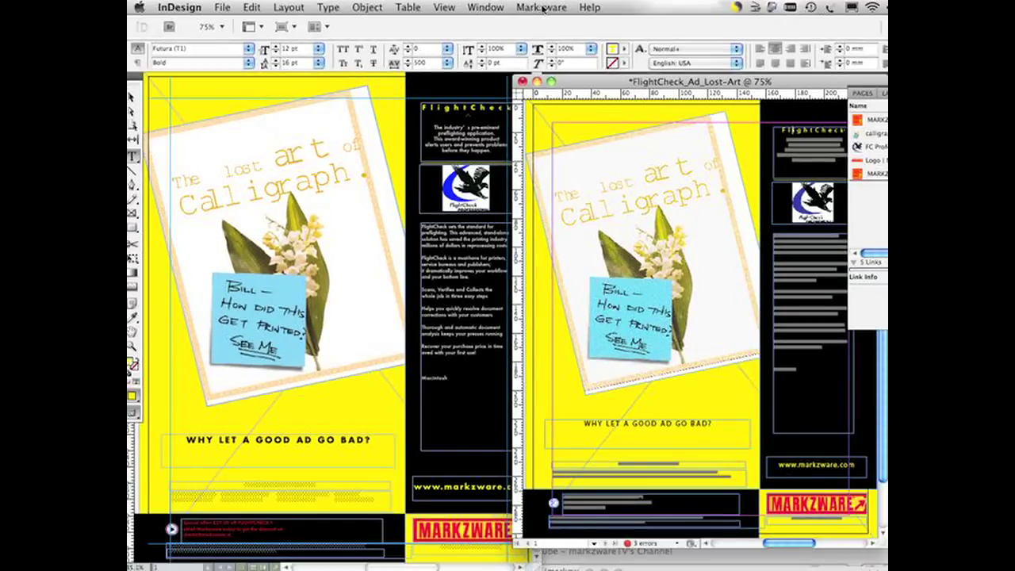
pyautogui.click(543, 8)
pyautogui.moveTo(549, 36)
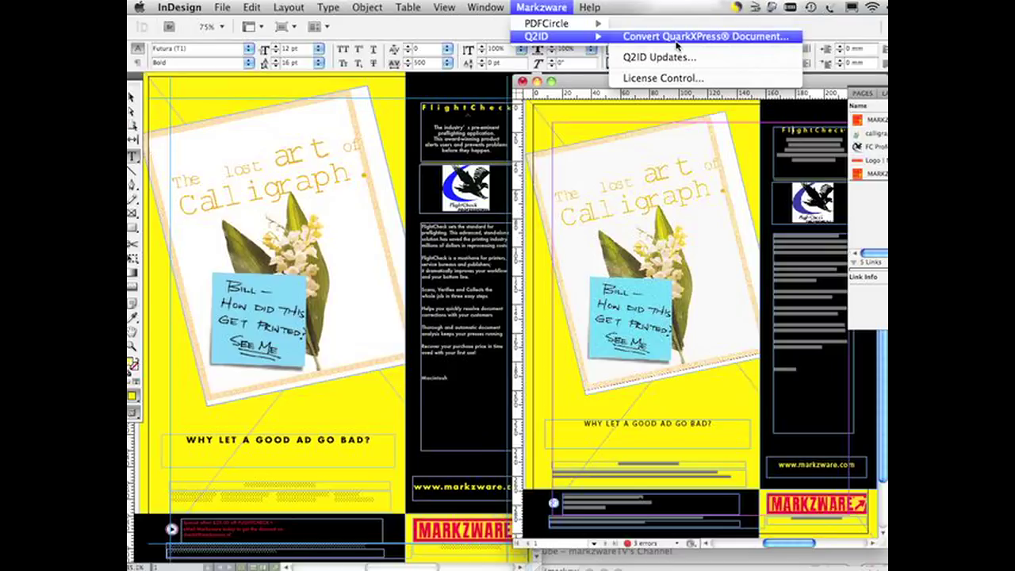
# - Dismiss the Q2ID menu and switch to the browser's Markzware YouTube channel
pyautogui.click(588, 82)
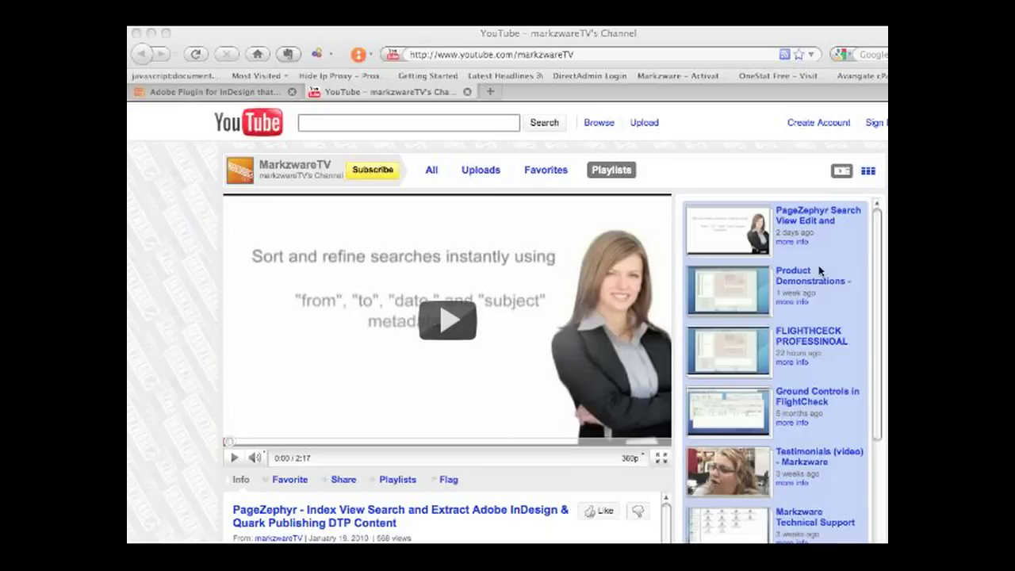
pyautogui.click(878, 272)
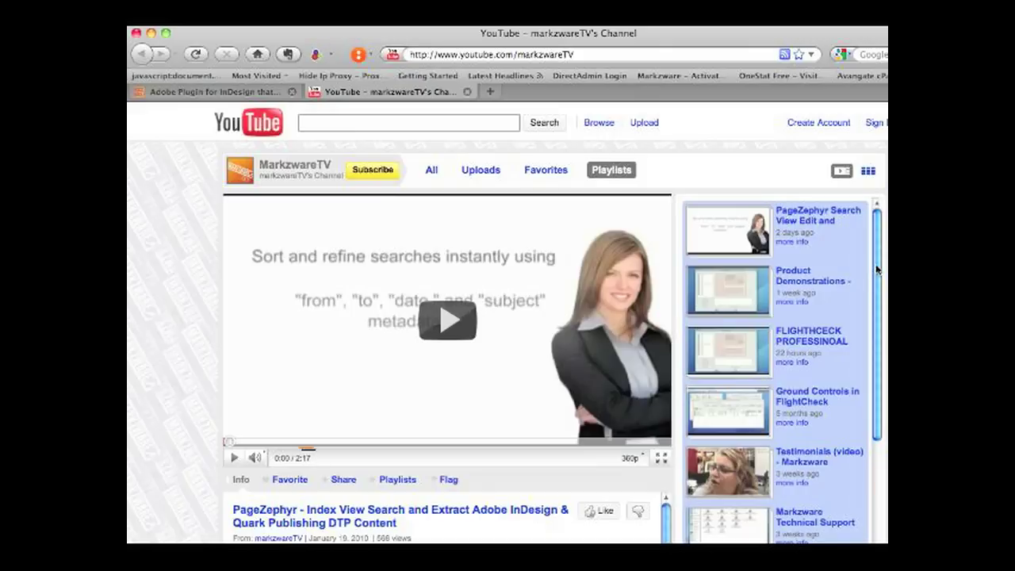
pyautogui.scroll(-2, 878, 269)
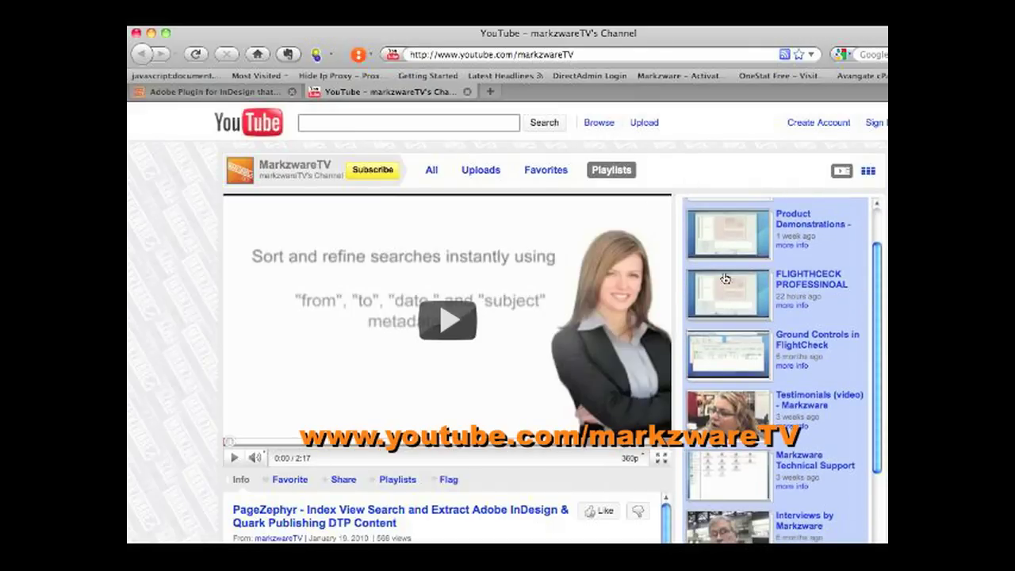
# - Briefly play the InDesign expert's Q2ID testimonial from Testimonials, then return to the Q2ID product page
pyautogui.click(820, 399)
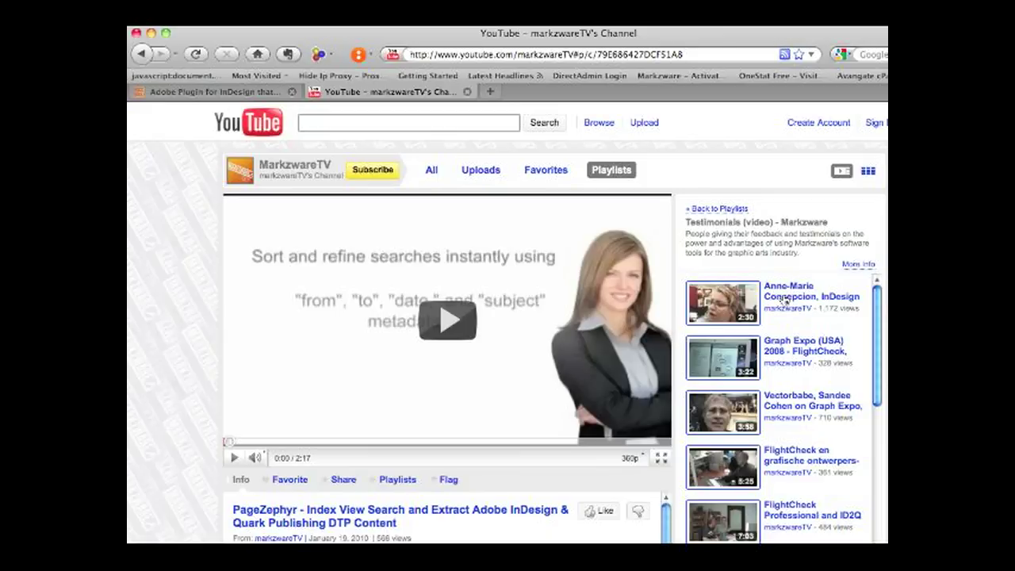
pyautogui.click(785, 300)
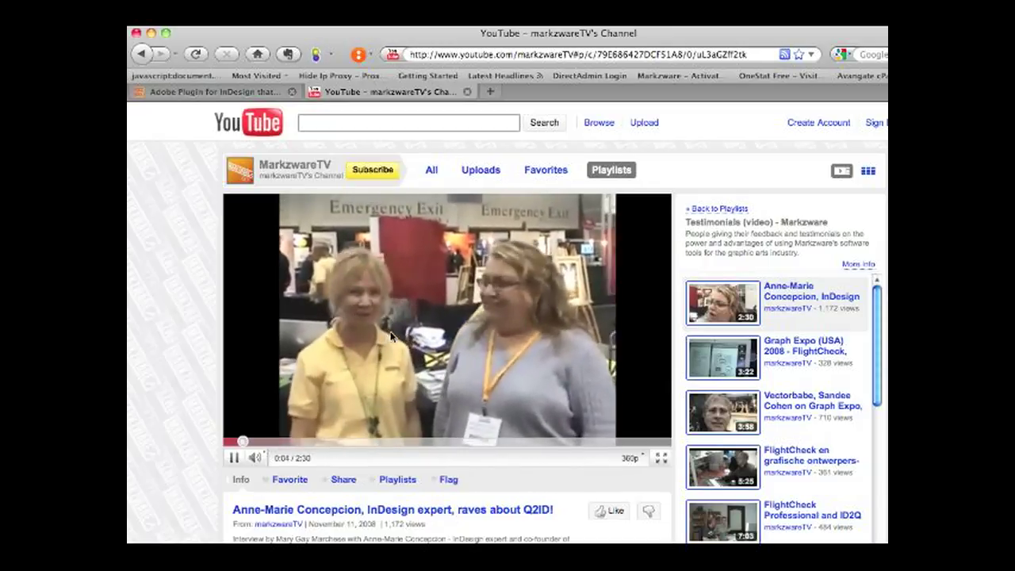
pyautogui.click(236, 455)
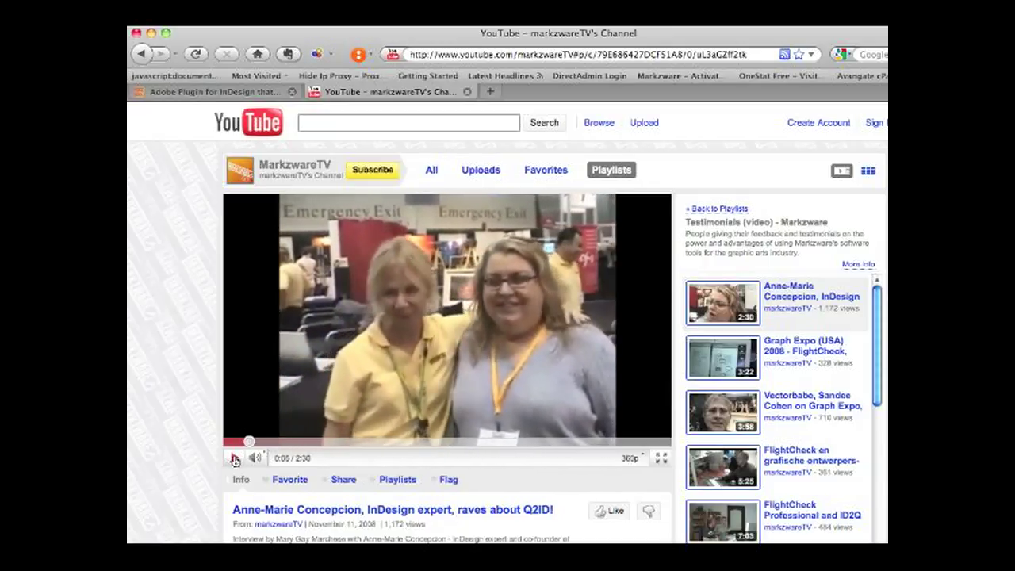
pyautogui.click(199, 94)
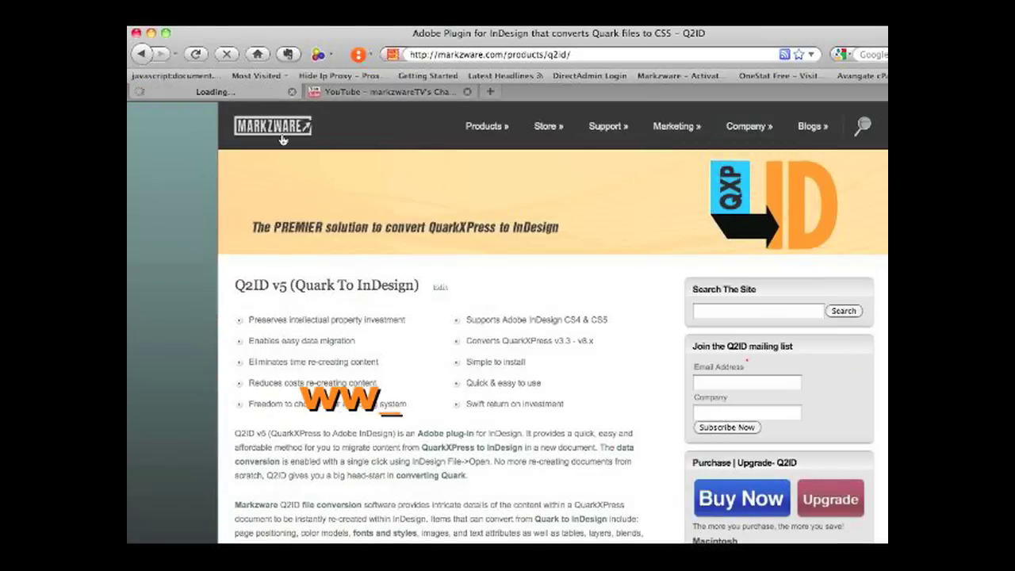
# - Visit the Markzware home page and scroll through it
pyautogui.click(282, 138)
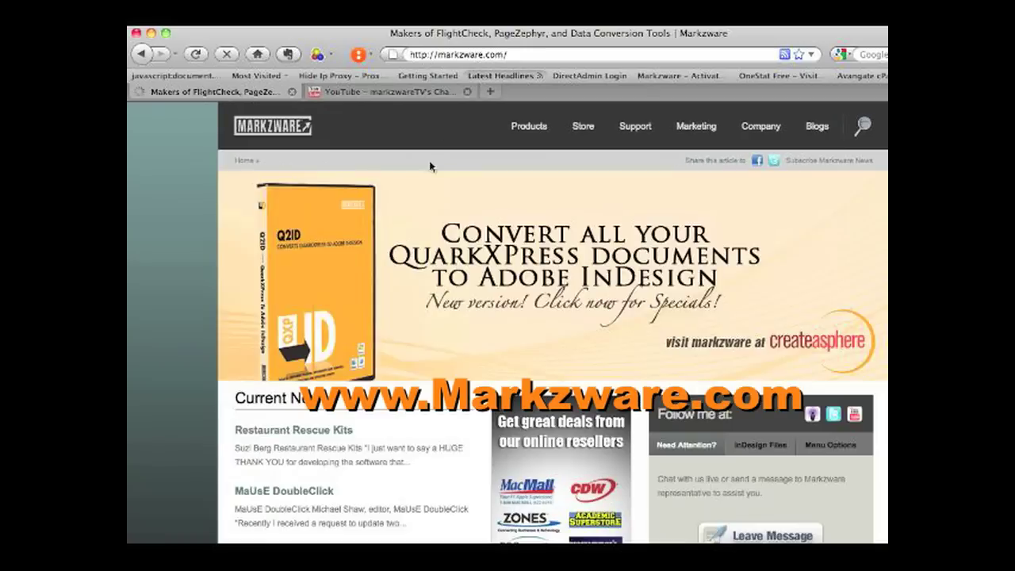
pyautogui.moveTo(480, 132)
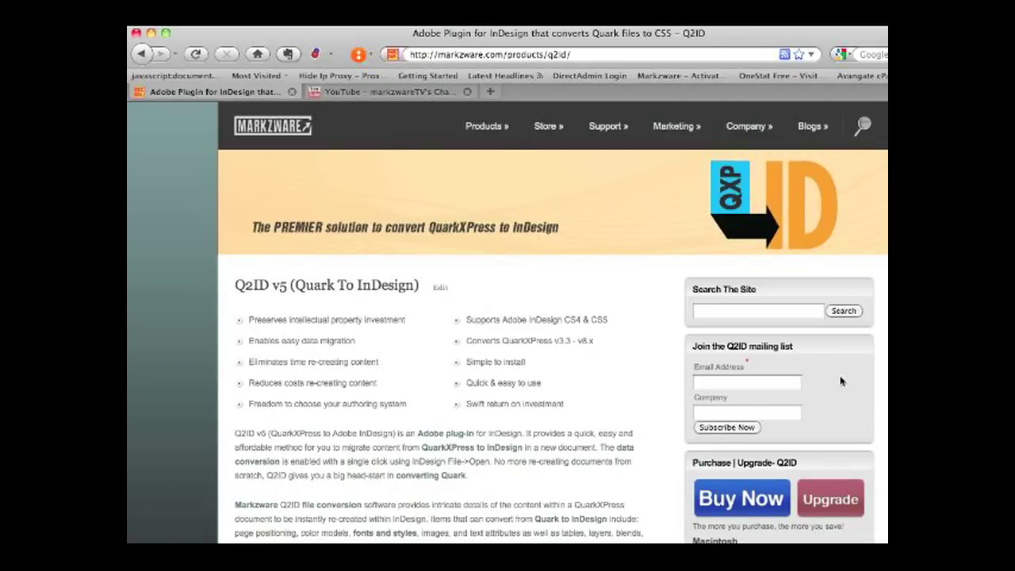
pyautogui.scroll(-5, 841, 381)
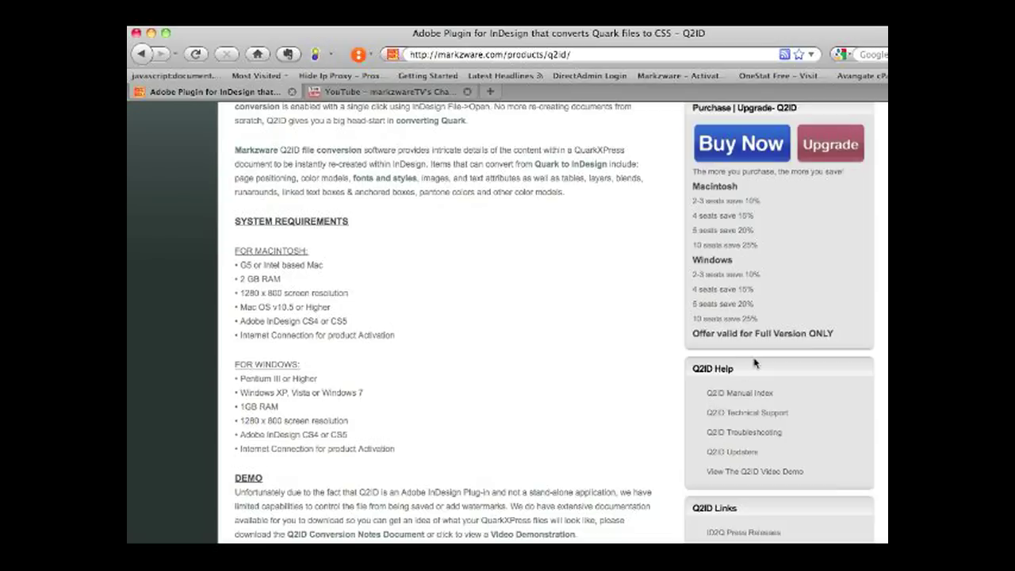
pyautogui.scroll(2, 508, 321)
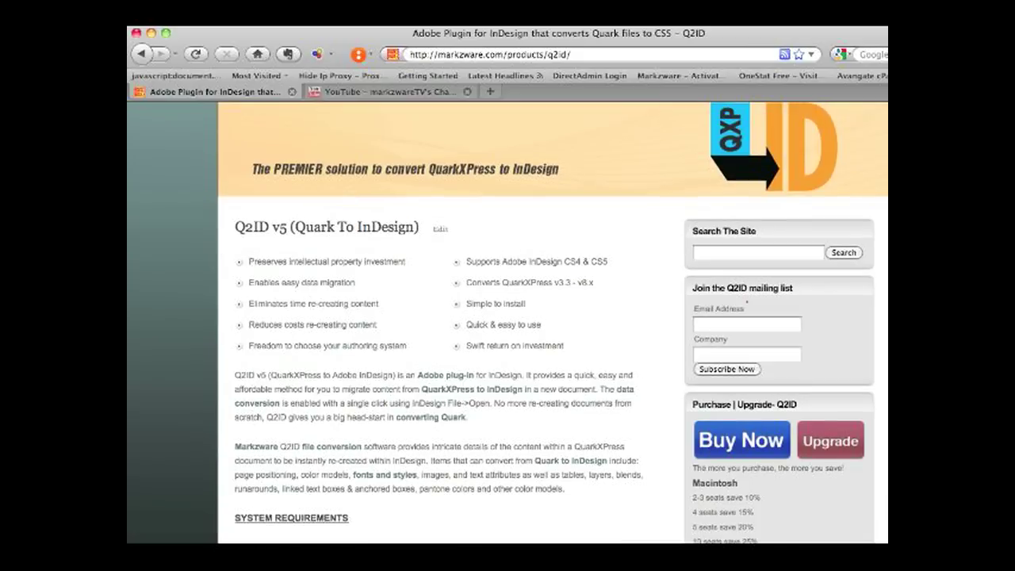
# - Open the Q2ID store via Buy Now, then the Store's Worldwide Resellers list
pyautogui.click(731, 441)
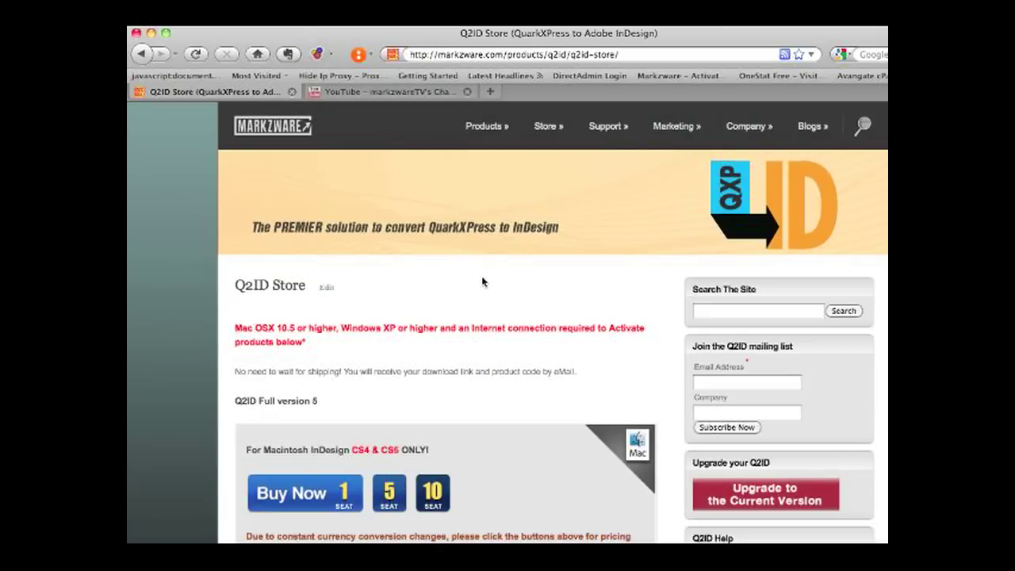
pyautogui.moveTo(658, 129)
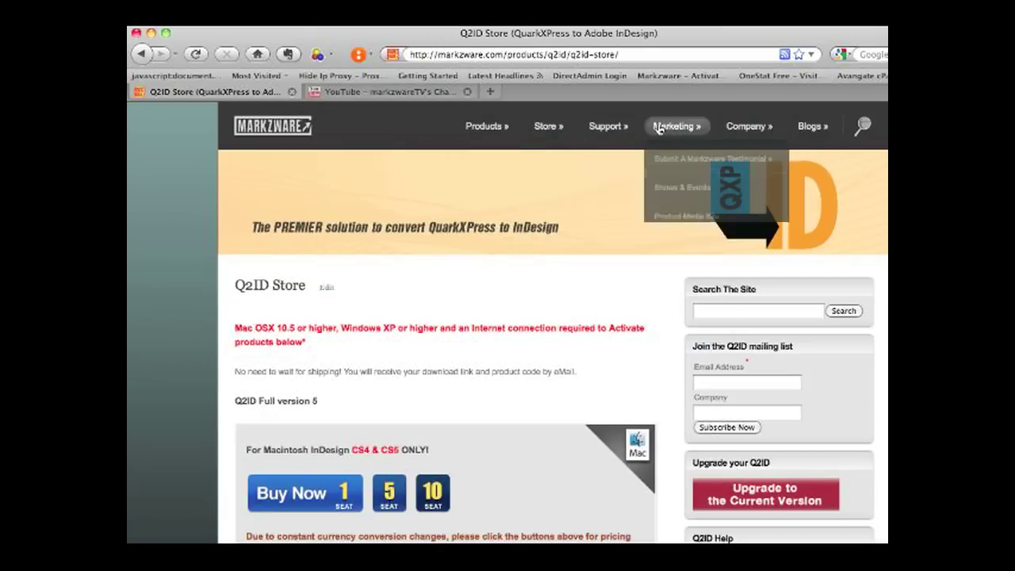
pyautogui.moveTo(552, 131)
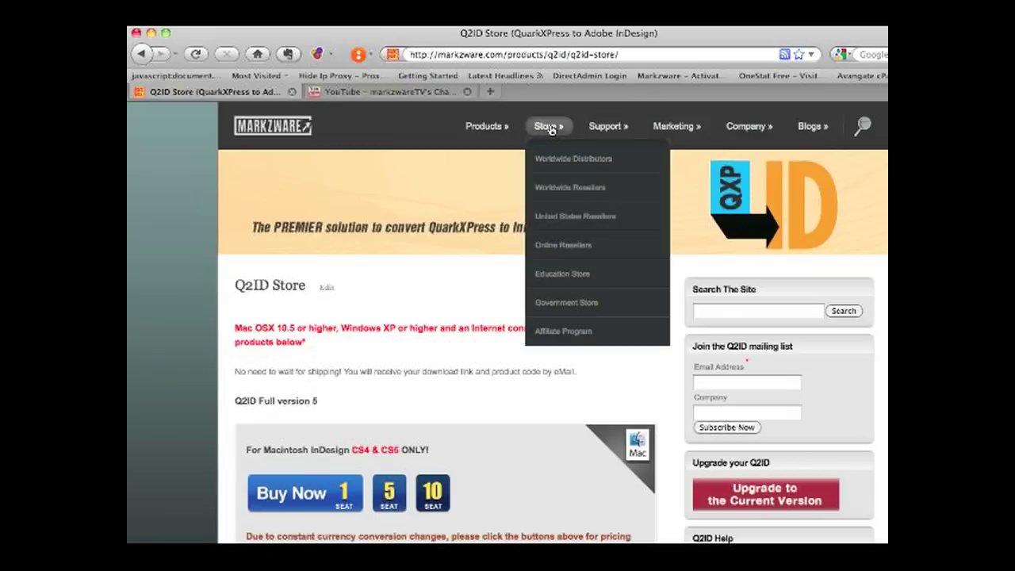
pyautogui.click(562, 189)
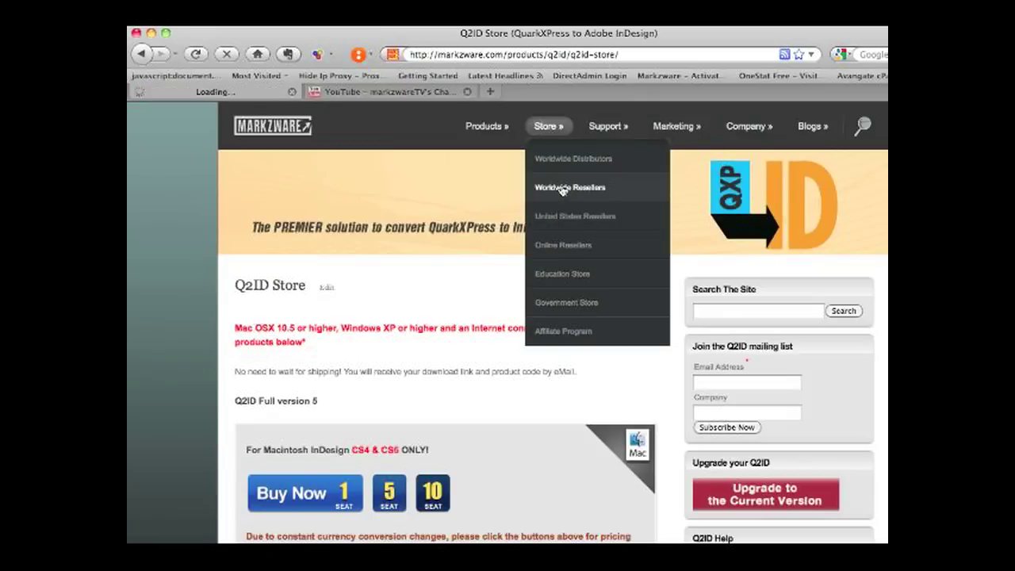